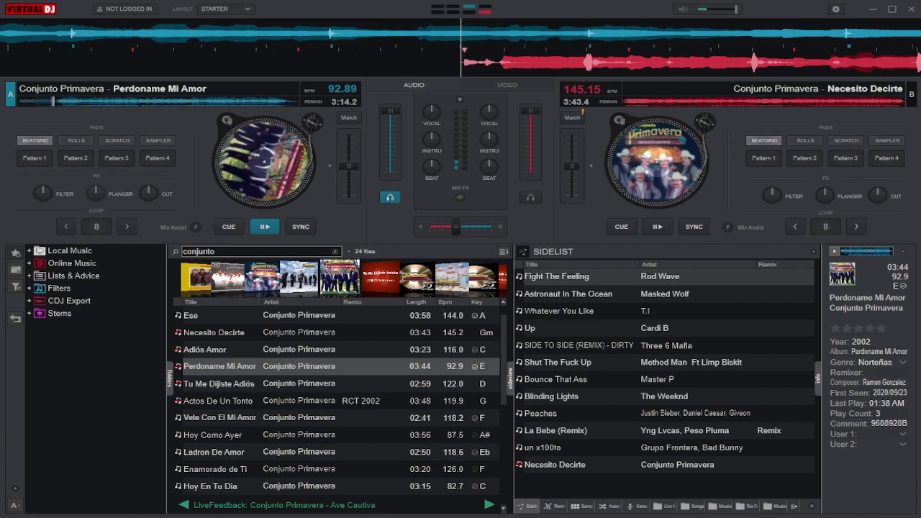
- Start "Necesito Decirte" on deck B to take over from "Perdoname Mi Amor" on deck A
scroll(338, 400, "down", 4)
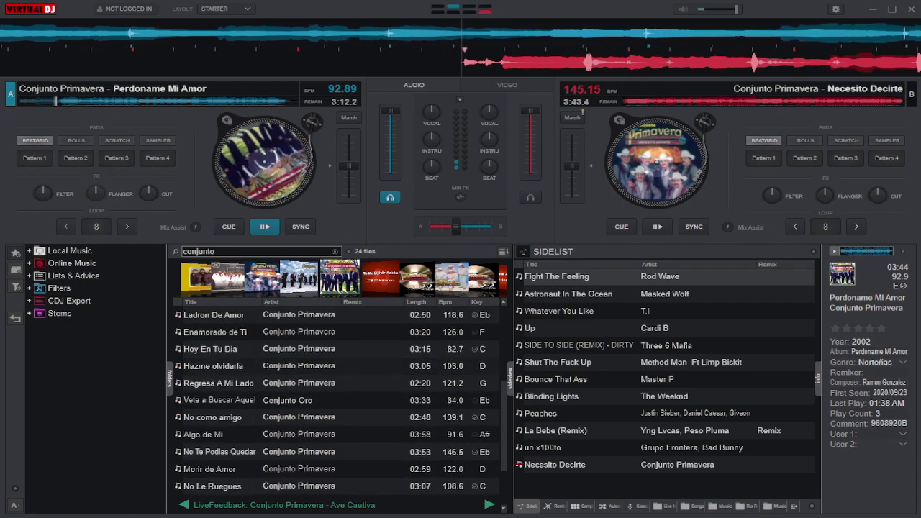
scroll(338, 400, "down", 2)
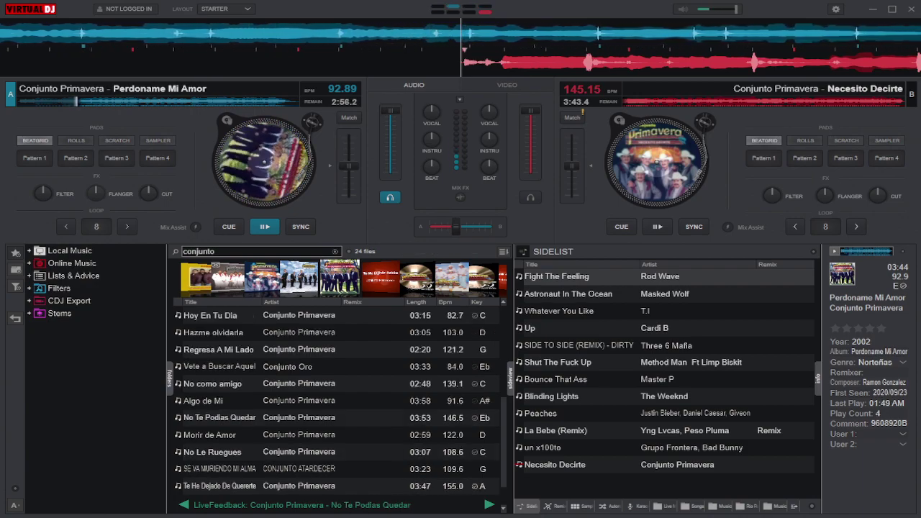
scroll(345, 401, "up", 1)
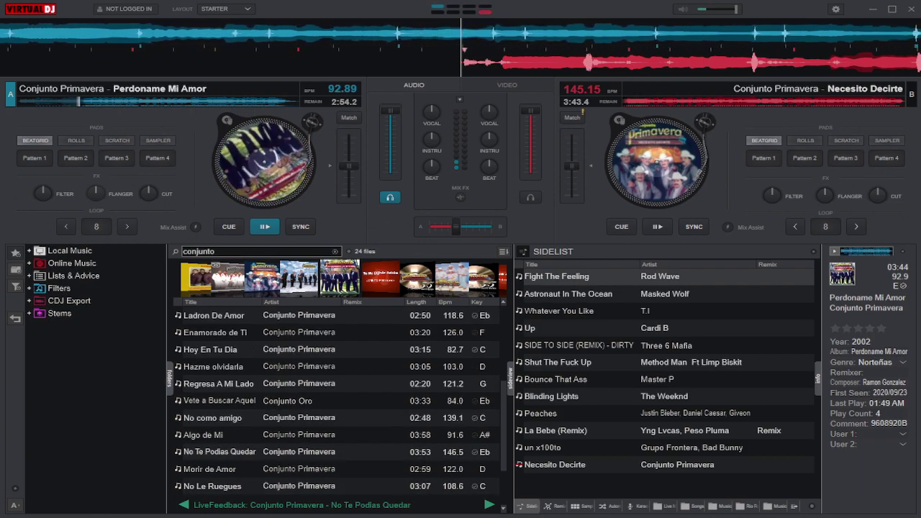
scroll(340, 402, "up", 1)
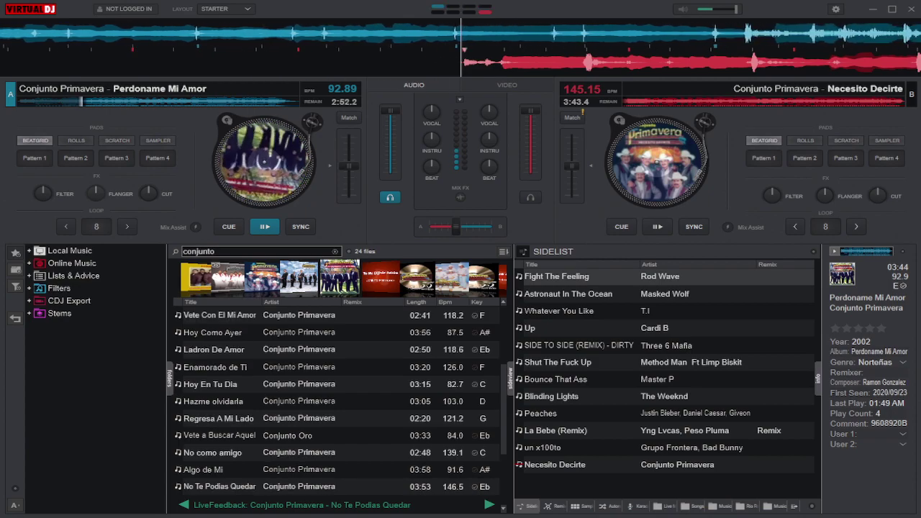
scroll(341, 401, "up", 2)
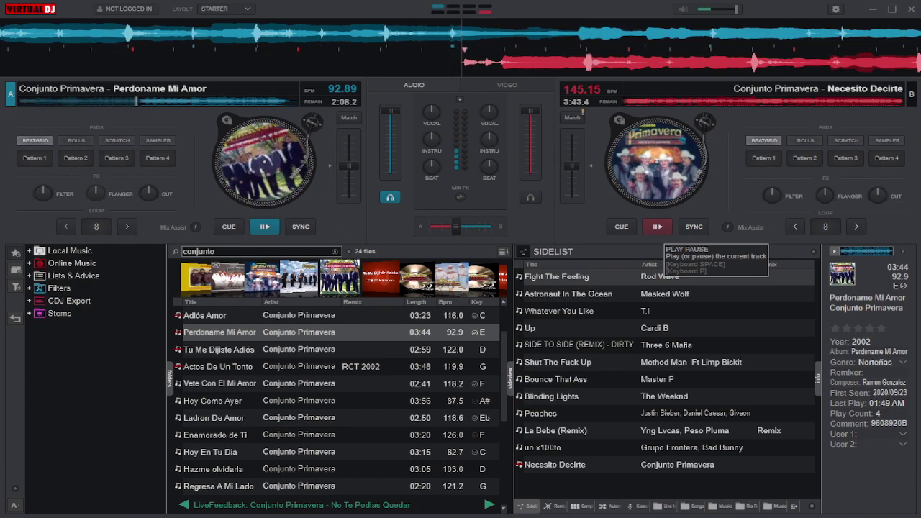
left_click(657, 227)
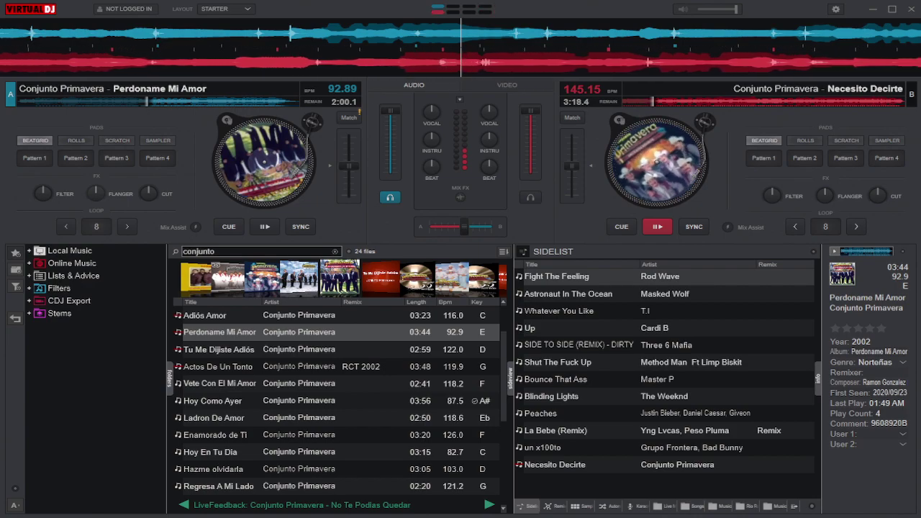
- Load "Actos De Un Tonto" onto deck A and play it in place of "Necesito Decirte" on deck B
scroll(345, 402, "up", 2)
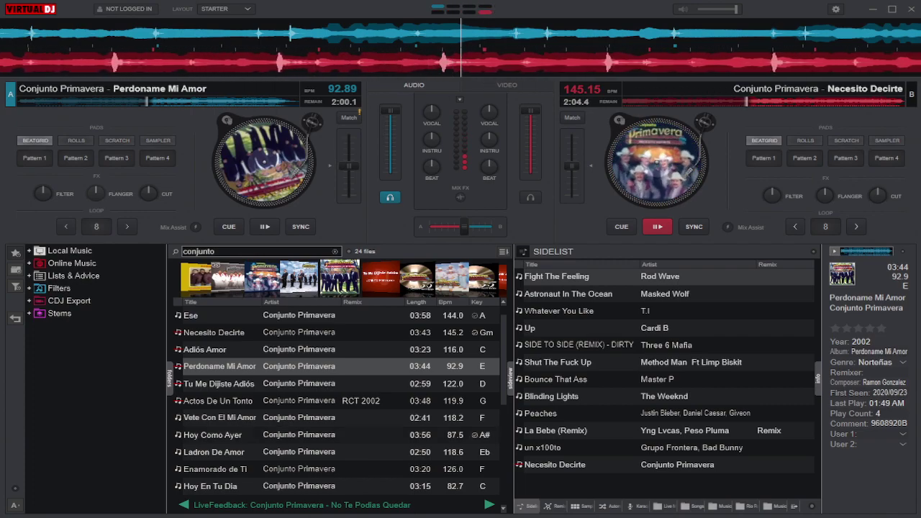
left_click(216, 400)
key("Left")
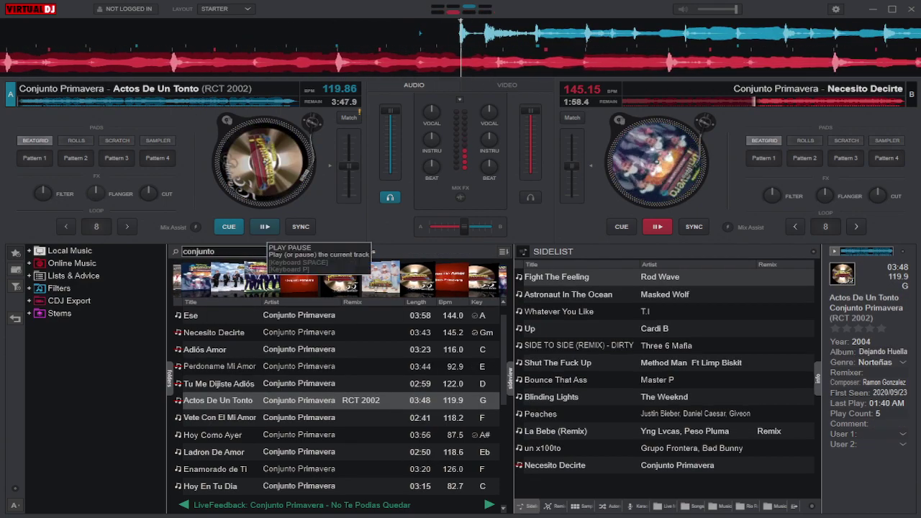
left_click(264, 227)
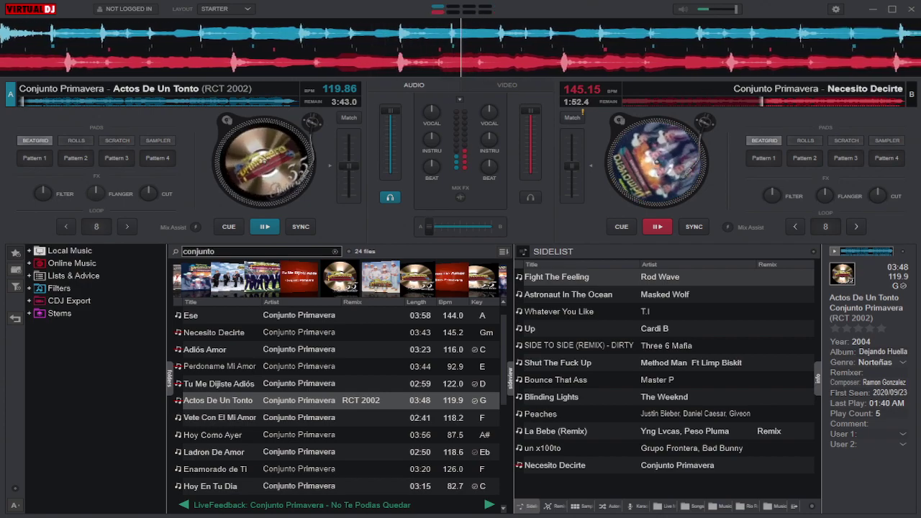
key("space")
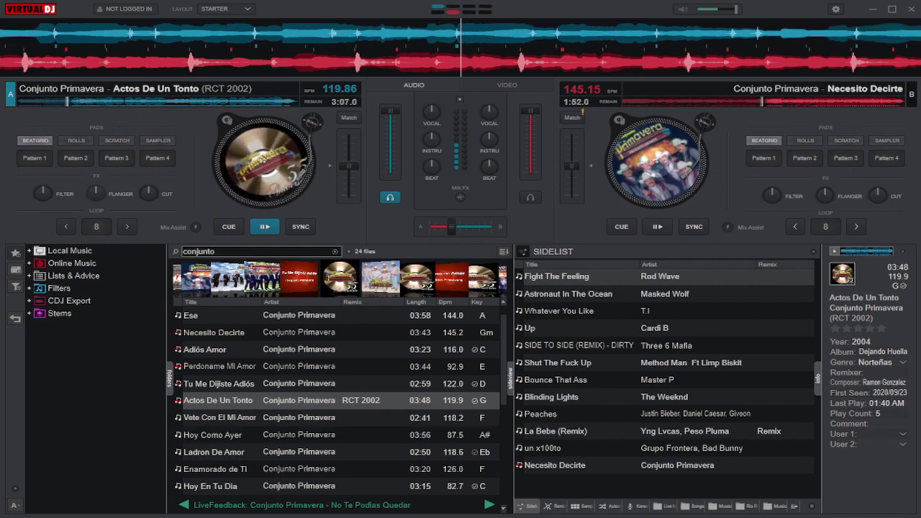
- Load "Tu Me Dijiste Adiós" onto deck B and play it in place of "Actos De Un Tonto" on deck A
double_click(216, 383)
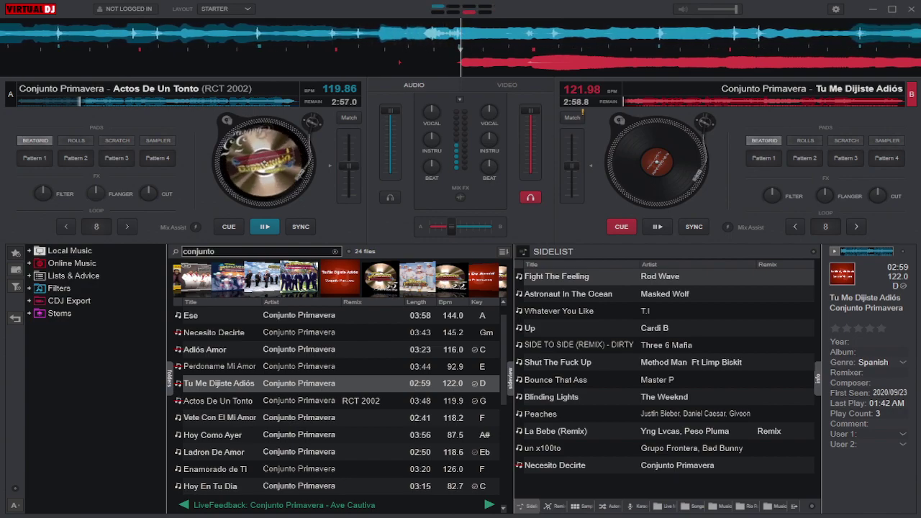
scroll(343, 401, "down", 1)
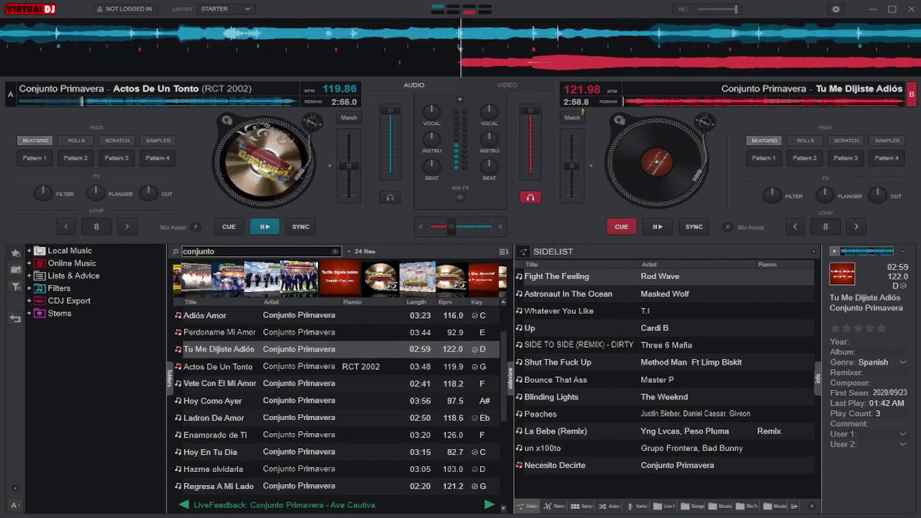
scroll(338, 400, "down", 1)
scroll(339, 399, "up", 3)
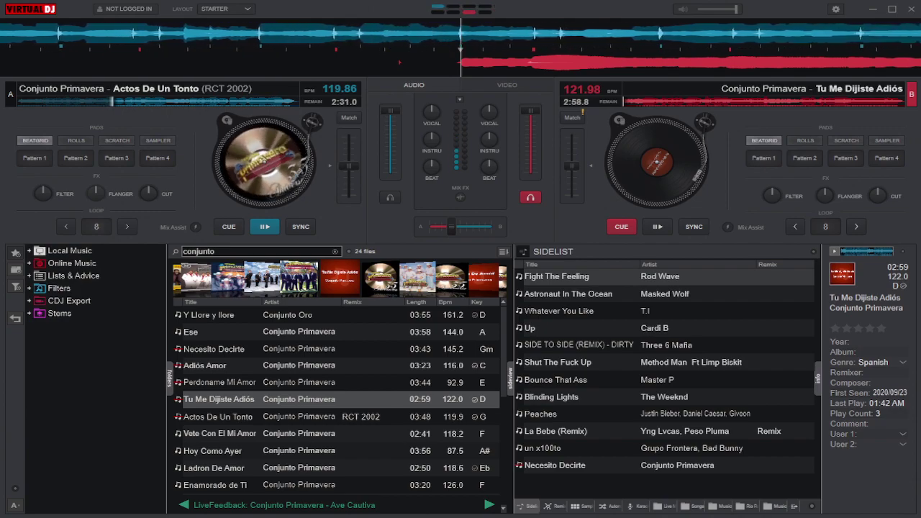
scroll(340, 398, "down", 2)
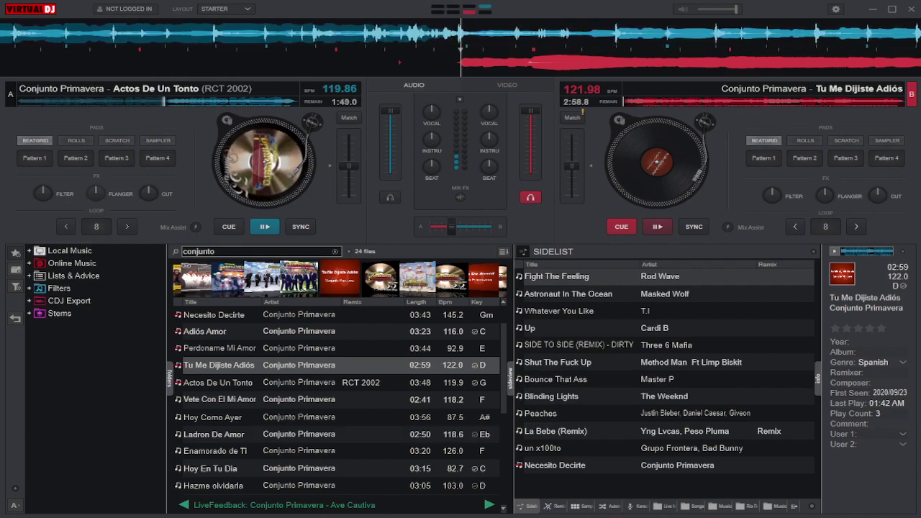
key("space")
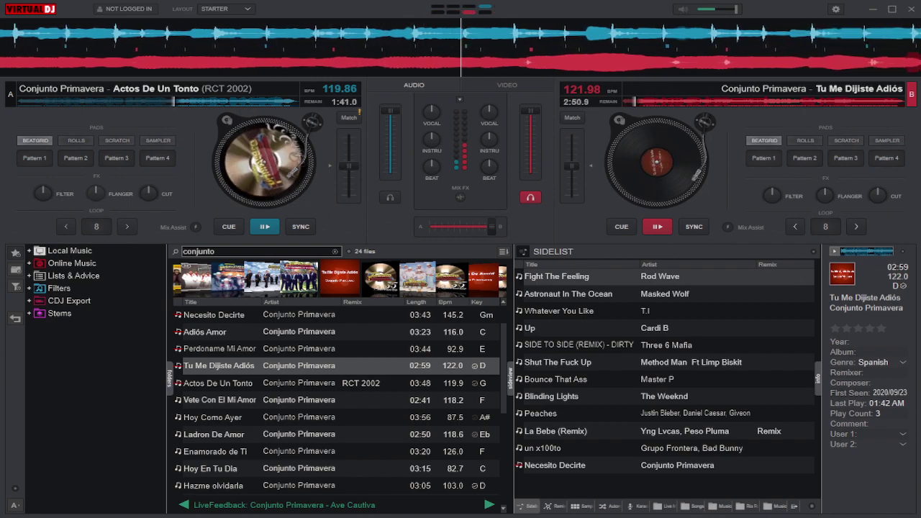
key("space")
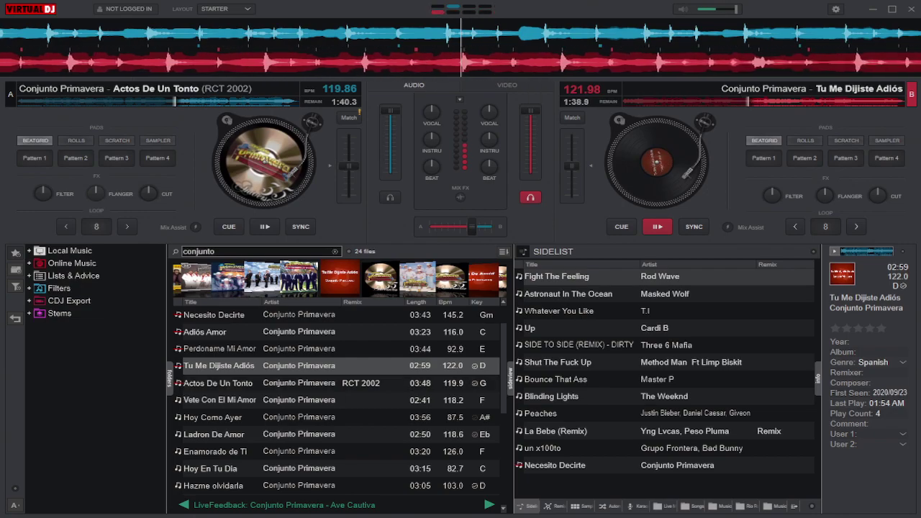
- Load "Adiós Amor" onto deck A and play it in place of "Tu Me Dijiste Adiós" on deck B
double_click(205, 331)
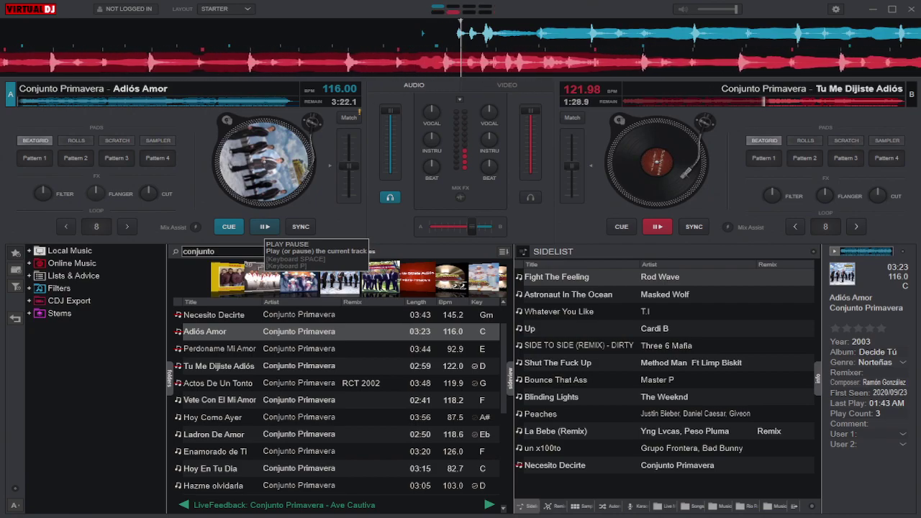
left_click(265, 227)
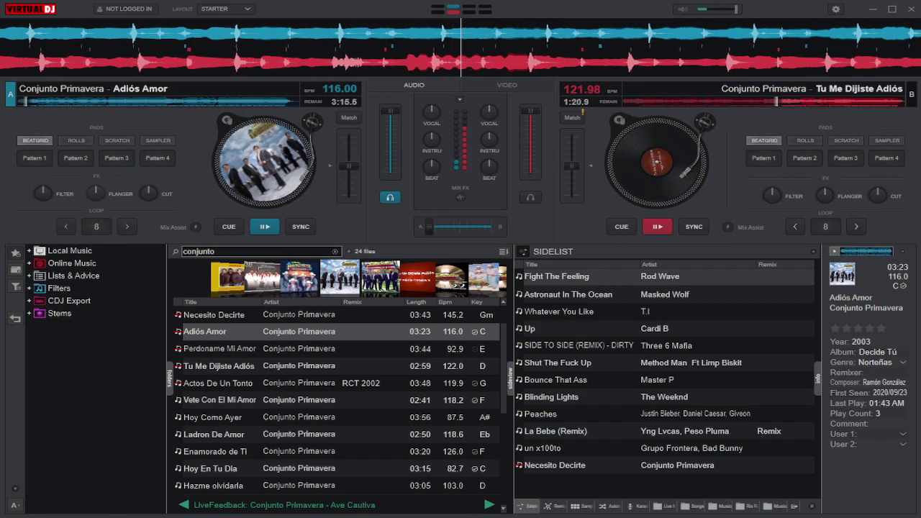
key("space")
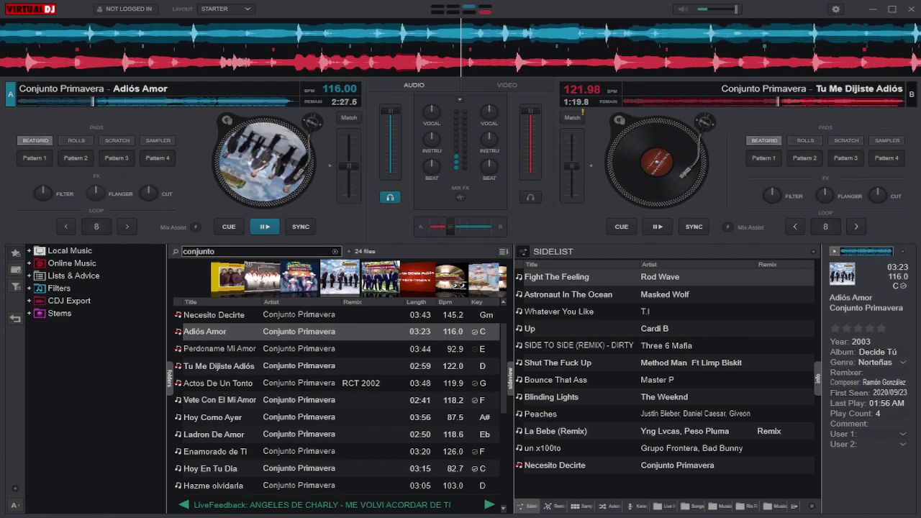
- Bring in "Hoy Como Ayer" on deck B, replacing "Adiós Amor", and return the crossfader to slightly on deck B's side of centre
double_click(212, 416)
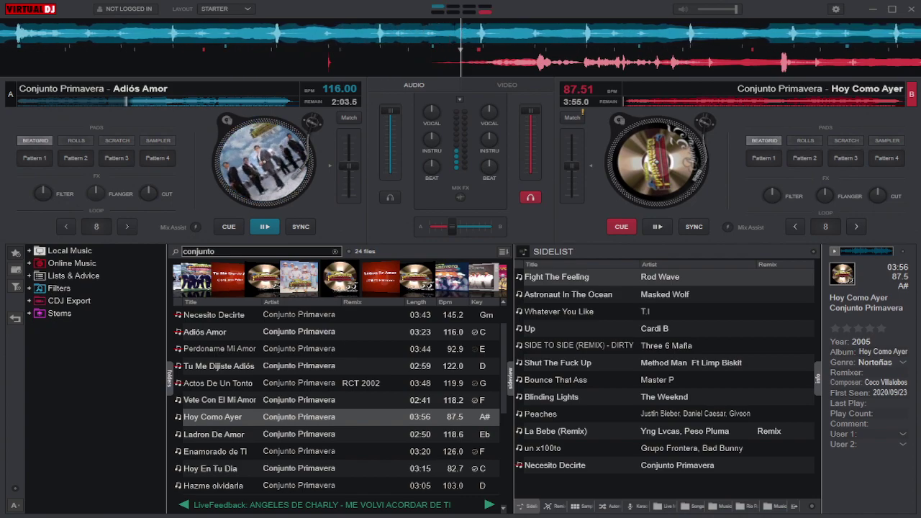
key("space")
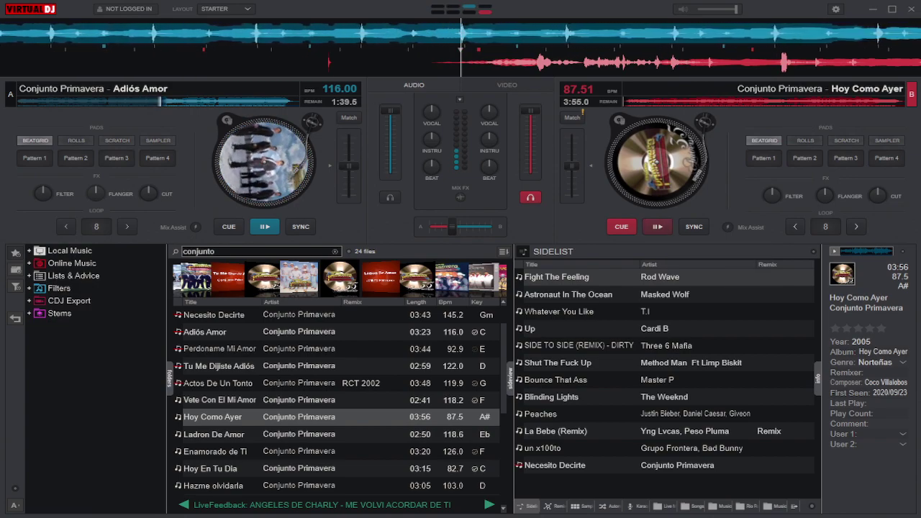
left_click(657, 226)
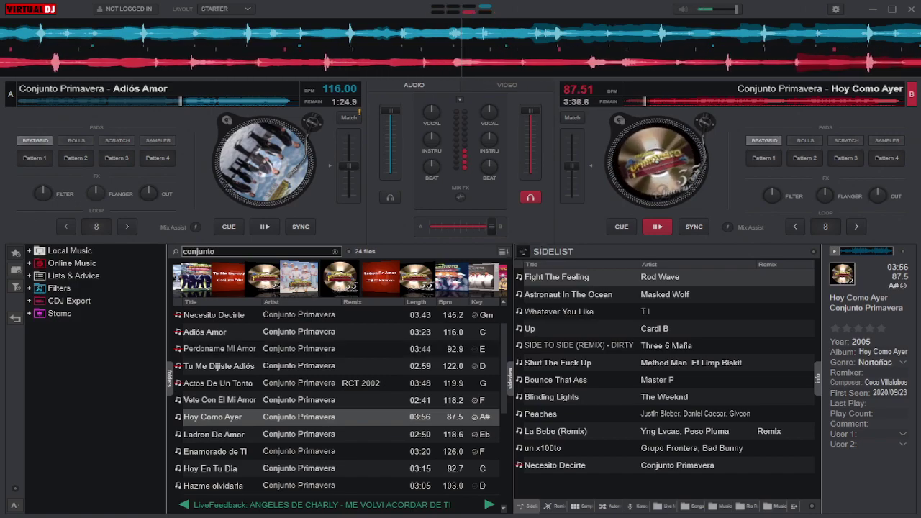
left_click_drag(491, 227, 473, 227)
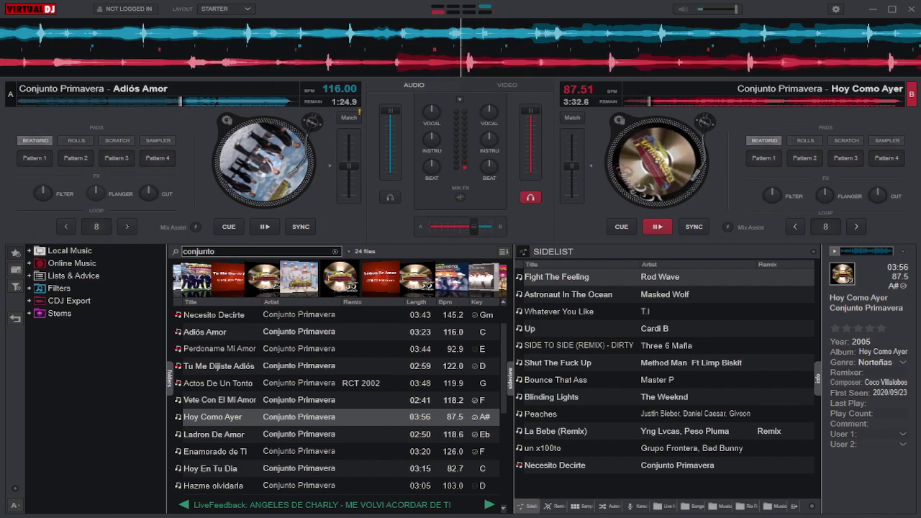
- Load "Hoy En Tu Dia" by Conjunto Primavera onto deck A while deck B keeps playing
key("Down")
key("Down")
key("Down")
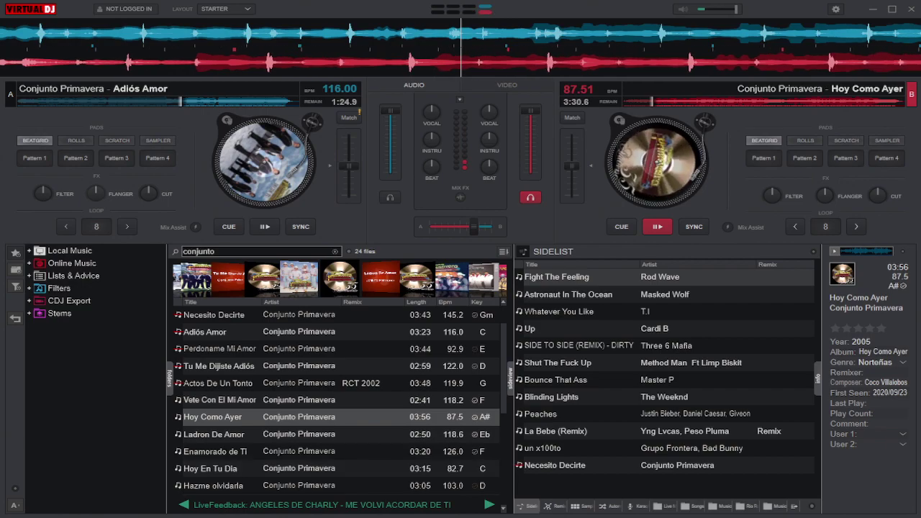
key("ctrl+Left")
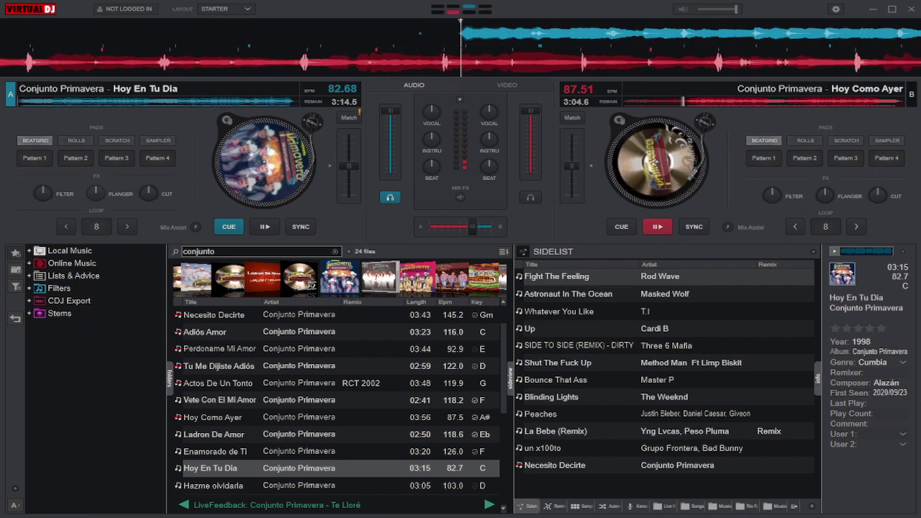
- Start "Hoy En Tu Dia" on deck A and stop "Hoy Como Ayer" on deck B
scroll(338, 399, "down", 2)
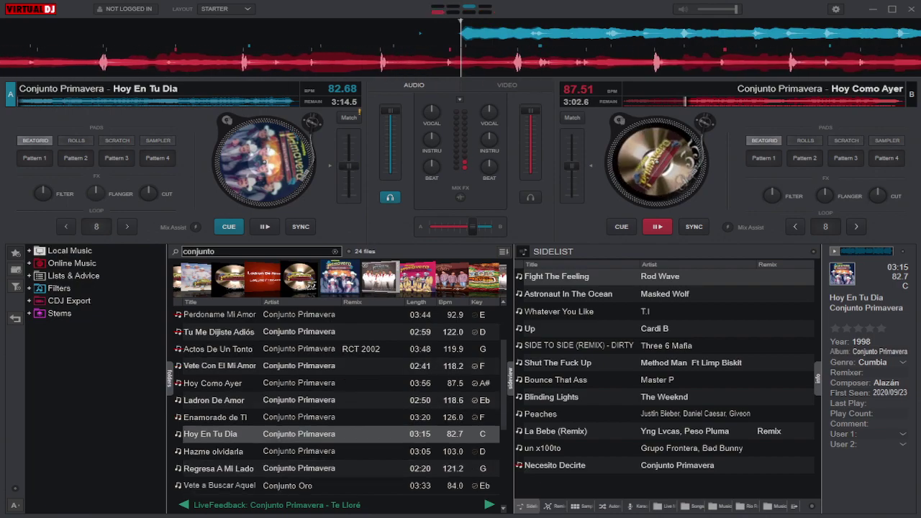
scroll(338, 399, "down", 4)
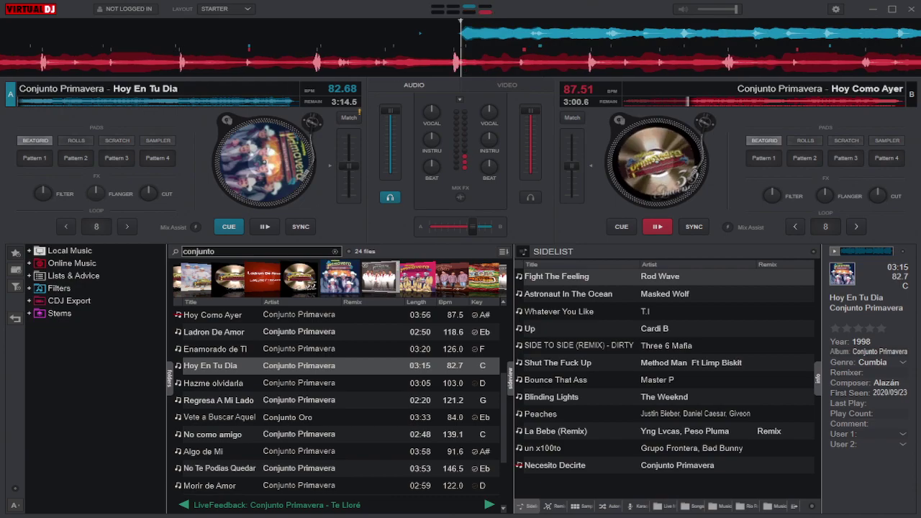
scroll(344, 400, "down", 2)
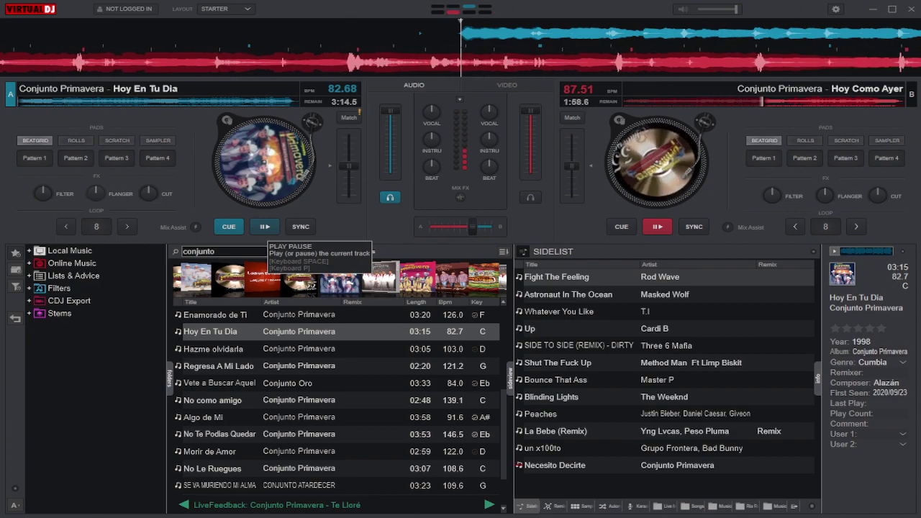
left_click(264, 226)
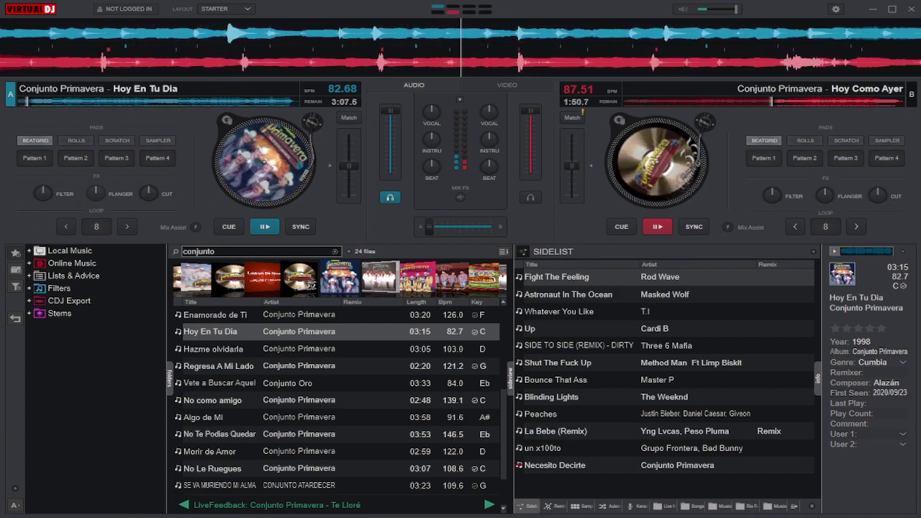
key("space")
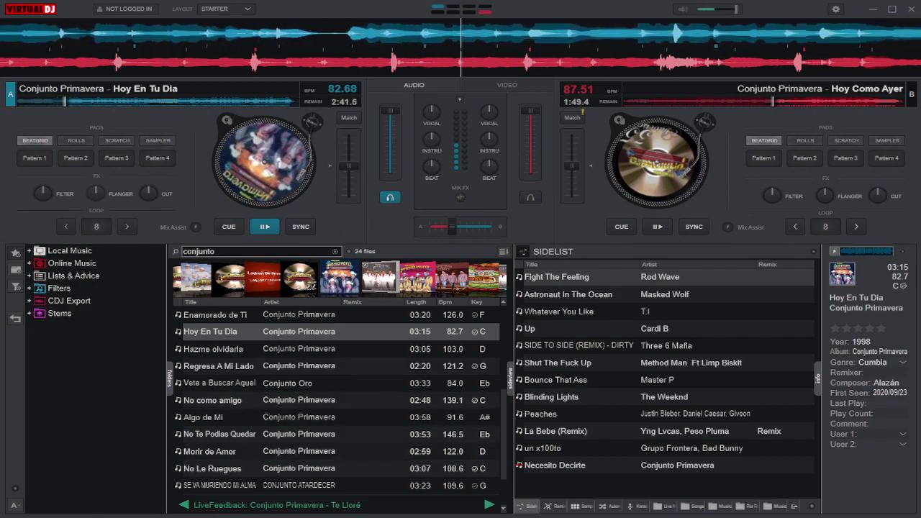
- Load "Morir de Amor" onto deck B and play it in place of "Hoy En Tu Dia" on deck A
scroll(337, 400, "down", 1)
scroll(337, 399, "down", 1)
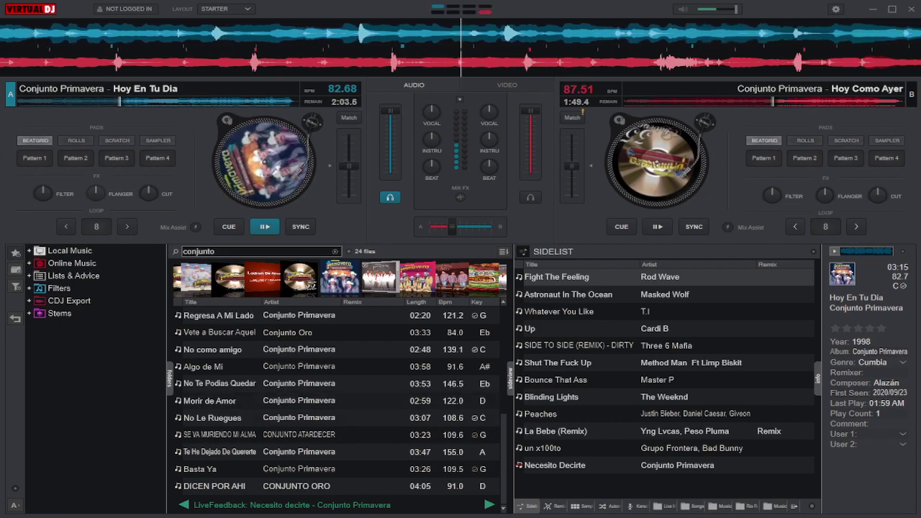
double_click(209, 400)
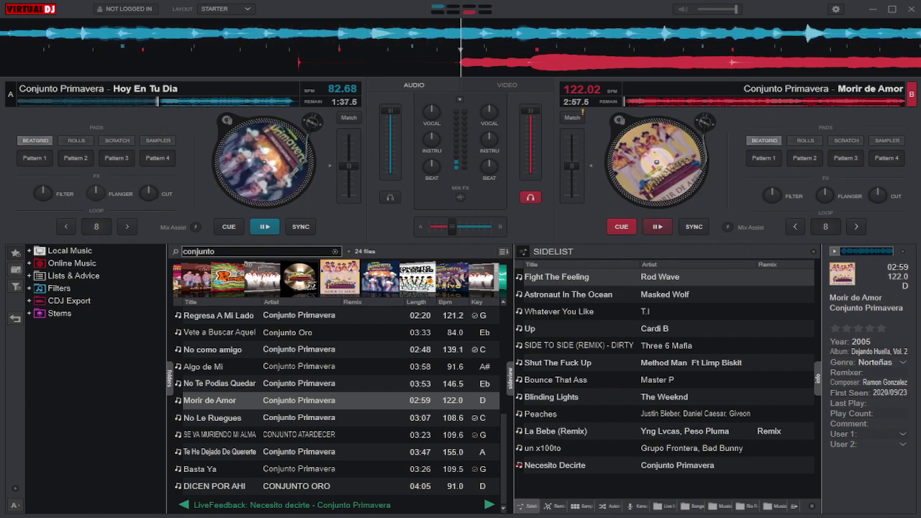
left_click(657, 227)
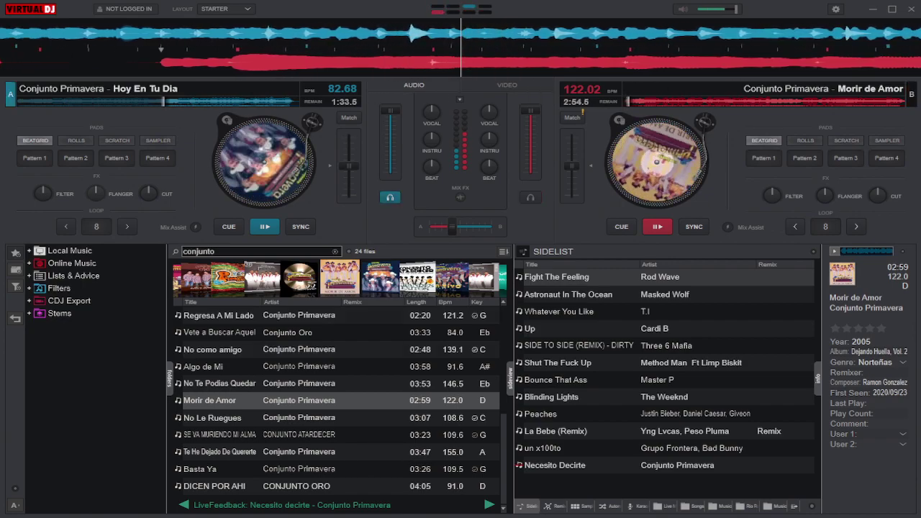
key("space")
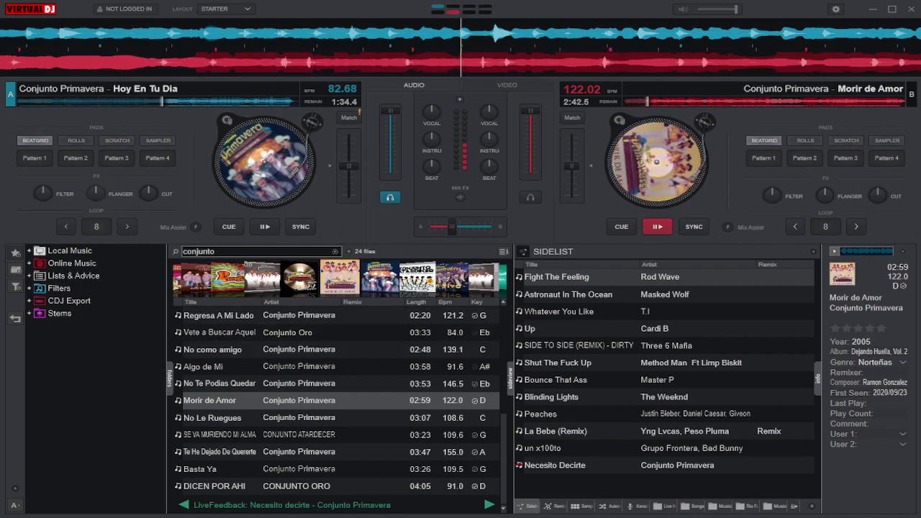
- Load "Ese" by Conjunto Primavera onto deck A and start it over the track on deck B
scroll(338, 399, "up", 4)
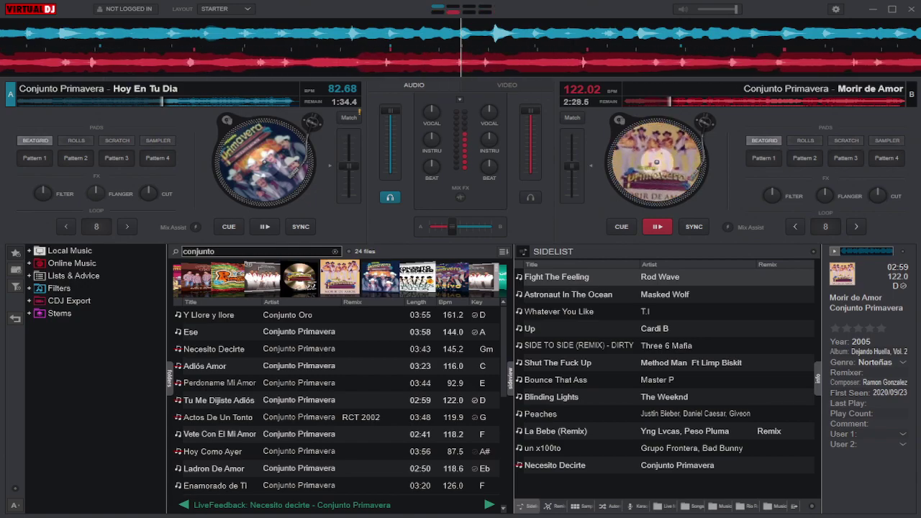
double_click(216, 332)
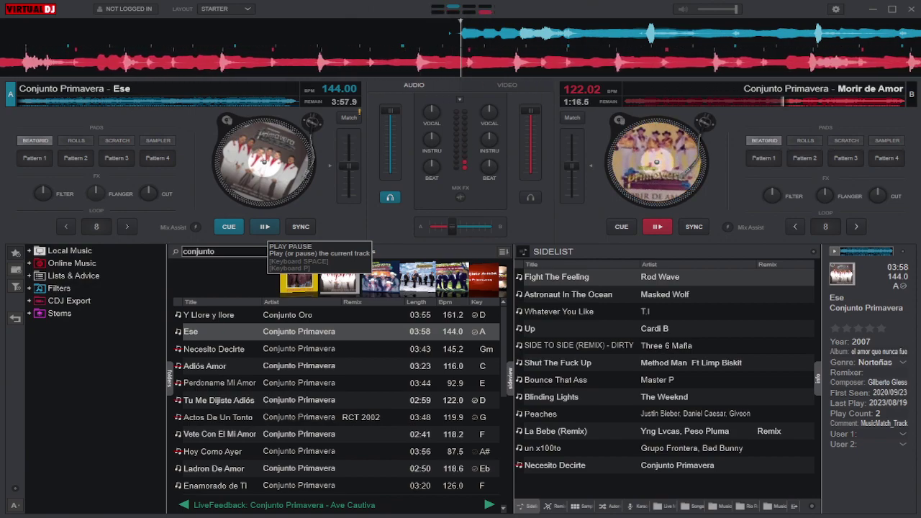
left_click(265, 227)
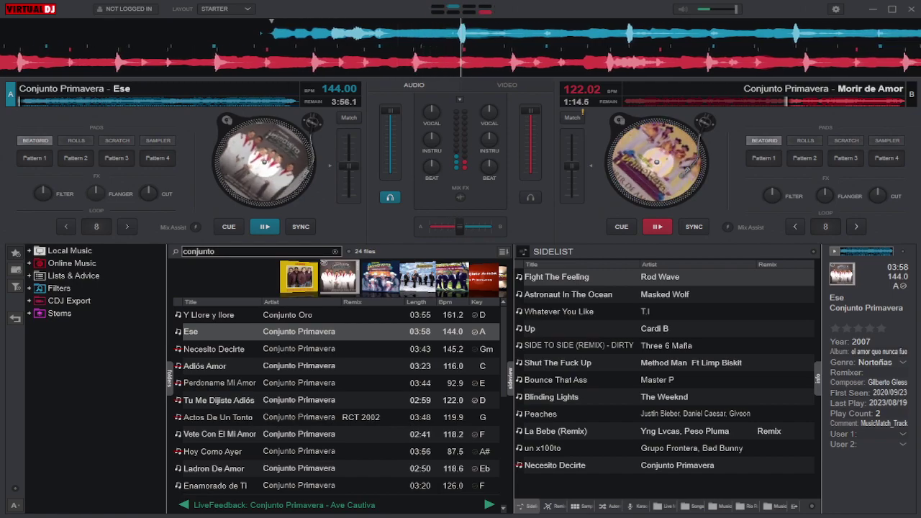